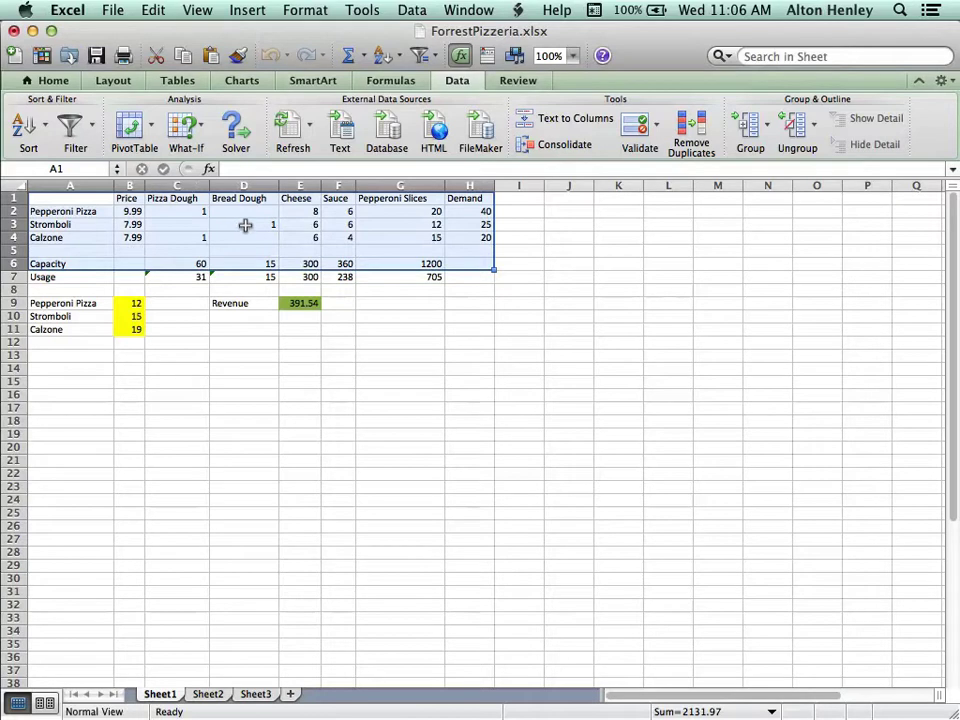
# Examine the demand in H2:H4, the ingredient capacities in C6:G6, the revenue cell E9 and the production quantities in B9:B11
pyautogui.click(453, 257)
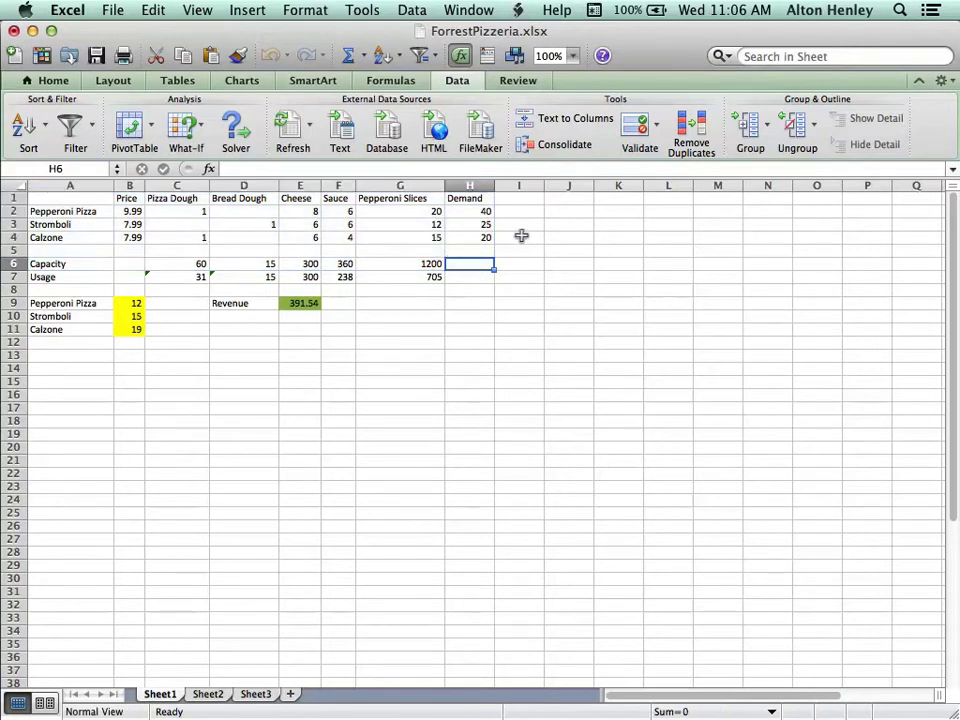
pyautogui.moveTo(465, 211); pyautogui.dragTo(484, 241)
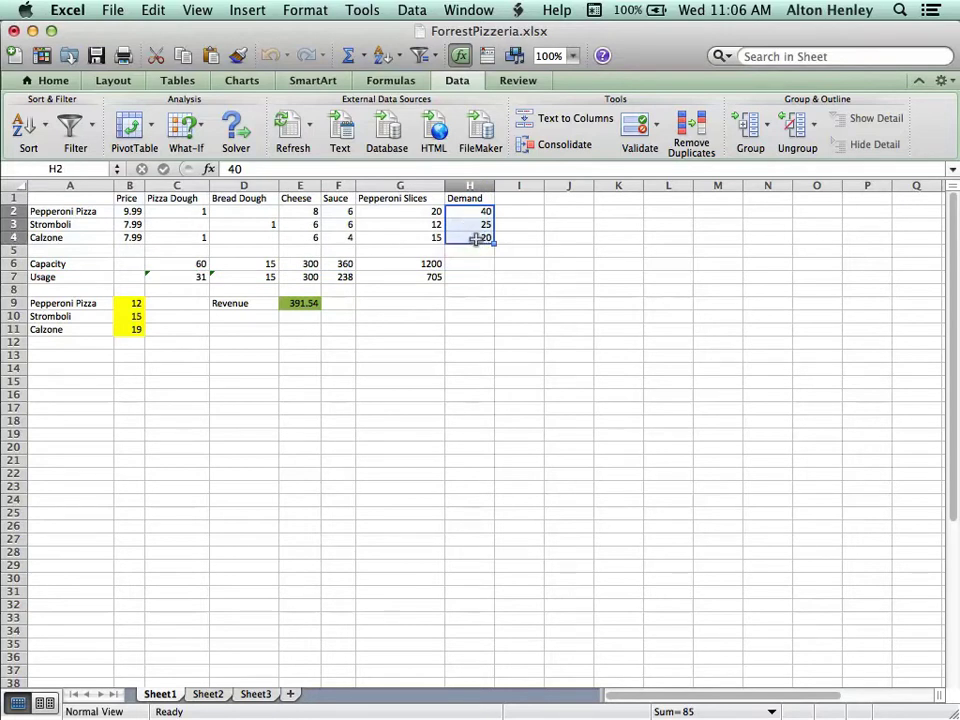
pyautogui.click(195, 263)
pyautogui.moveTo(207, 252); pyautogui.dragTo(418, 253)
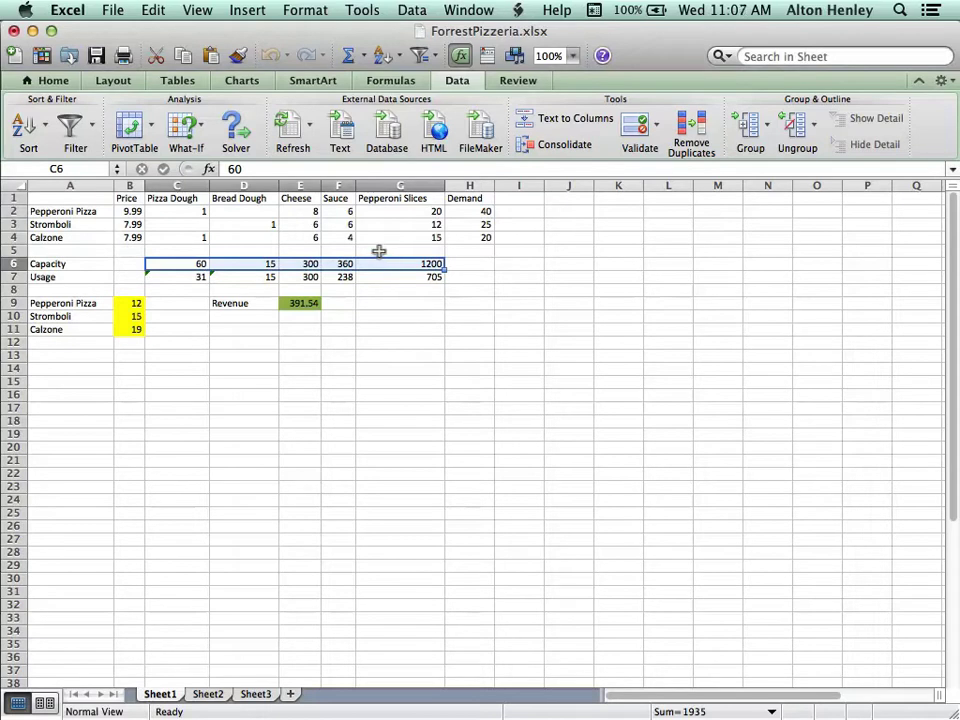
pyautogui.click(302, 302)
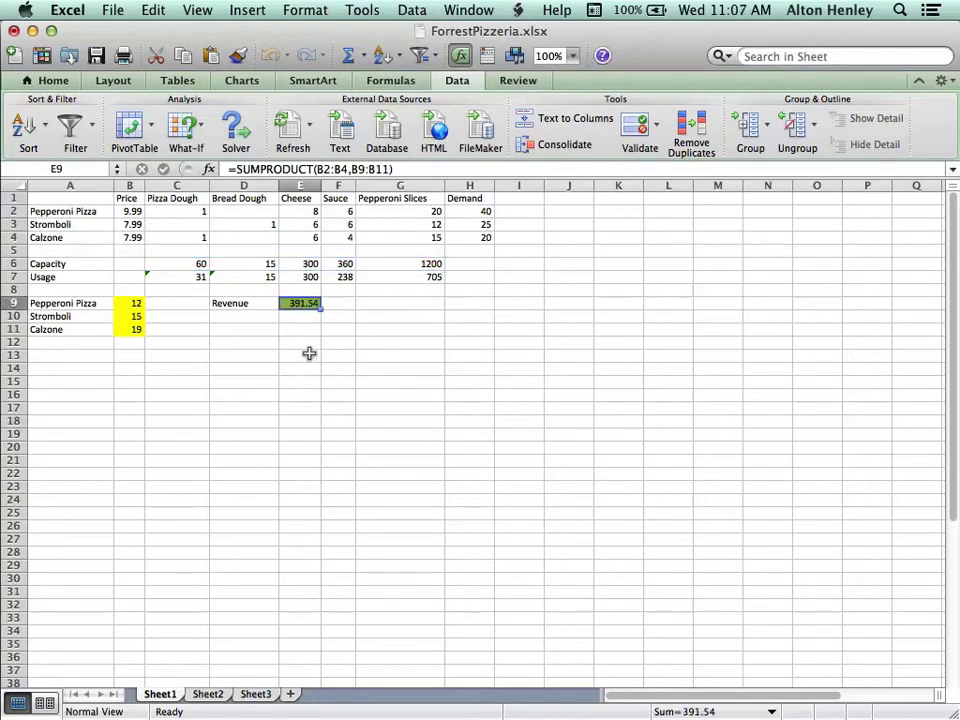
pyautogui.click(311, 362)
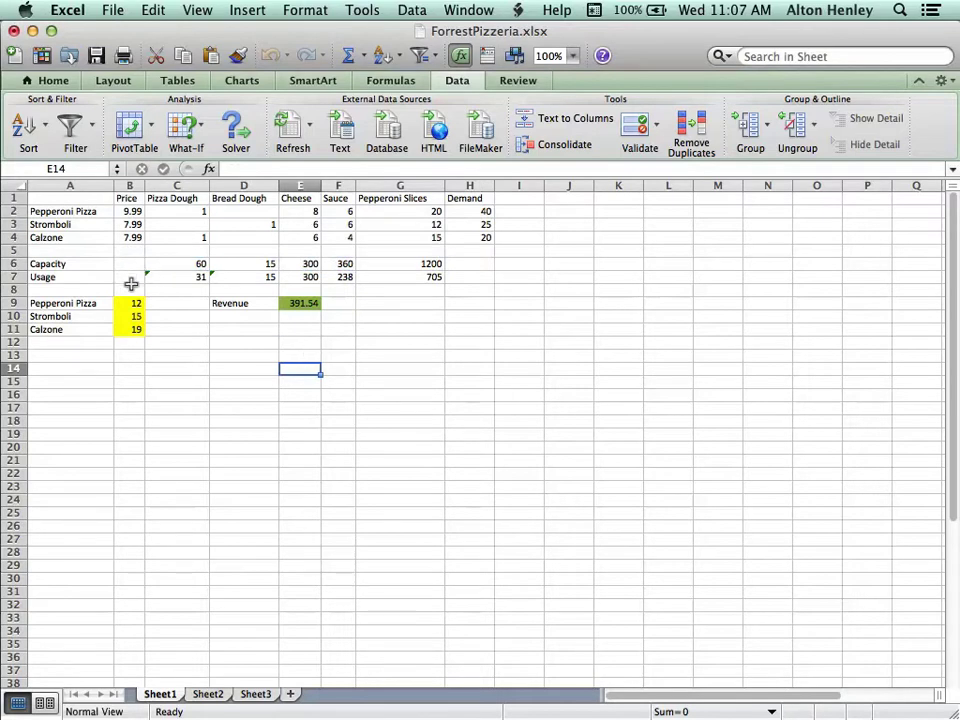
pyautogui.moveTo(133, 300); pyautogui.dragTo(133, 326)
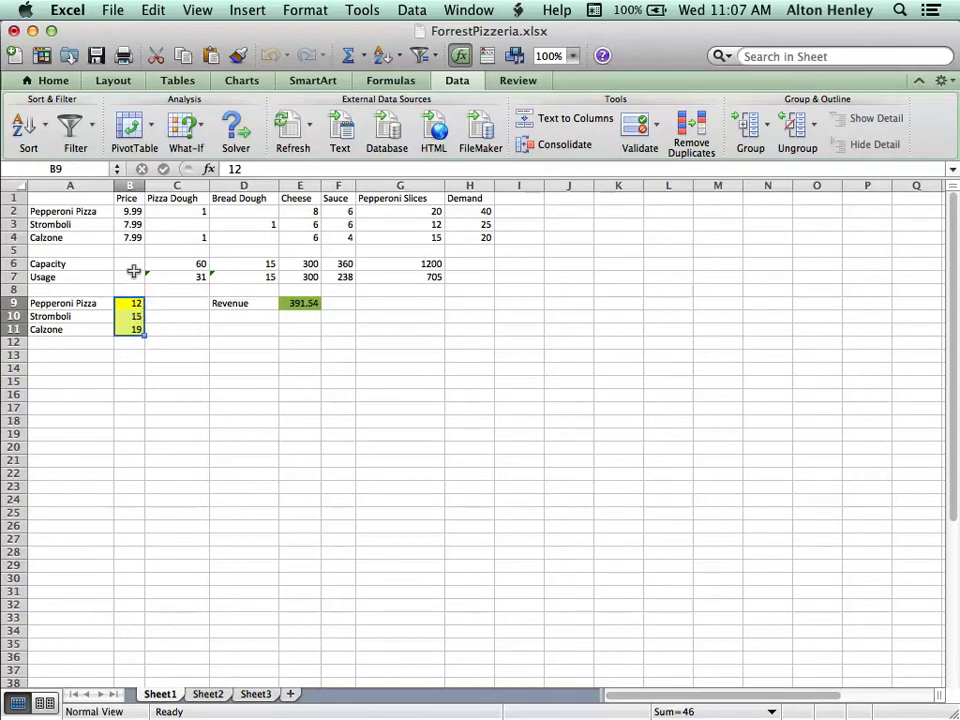
pyautogui.click(184, 262)
pyautogui.moveTo(186, 252); pyautogui.dragTo(414, 255)
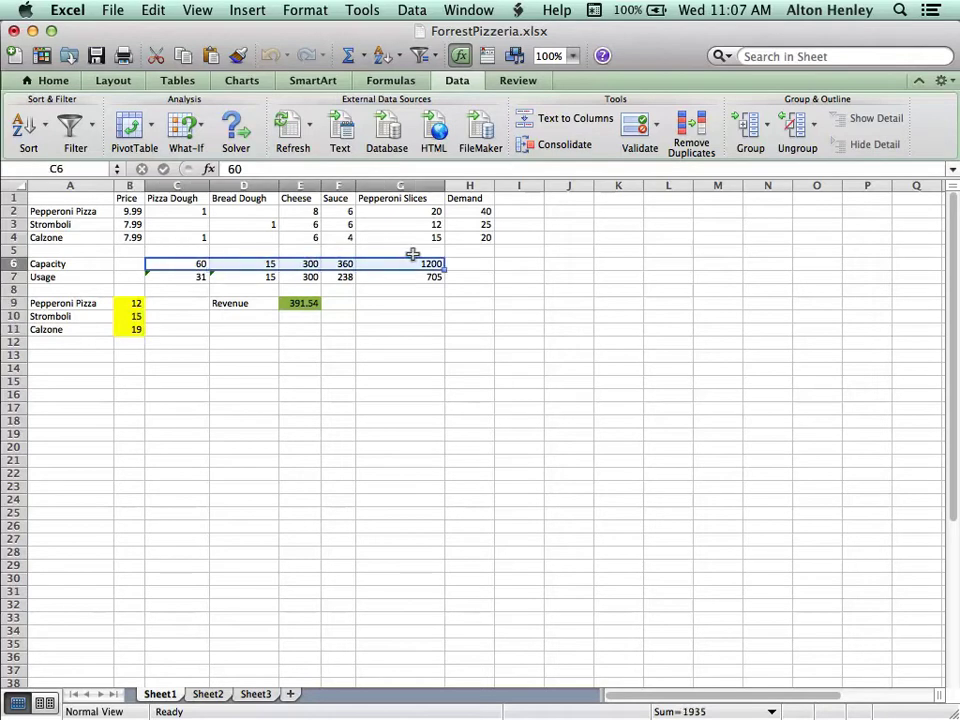
pyautogui.click(378, 316)
pyautogui.click(476, 211)
pyautogui.moveTo(476, 211); pyautogui.dragTo(470, 242)
pyautogui.click(465, 259)
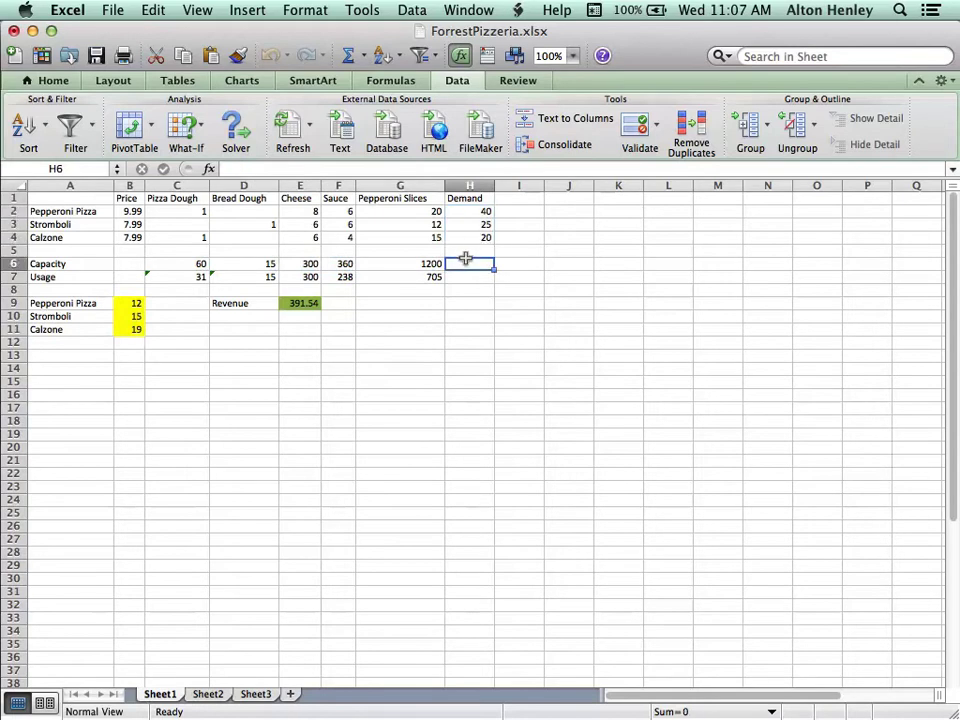
# Inspect the SUMPRODUCT formulas behind the Pizza Dough usage in C7 and the revenue in E9
pyautogui.doubleClick(189, 276)
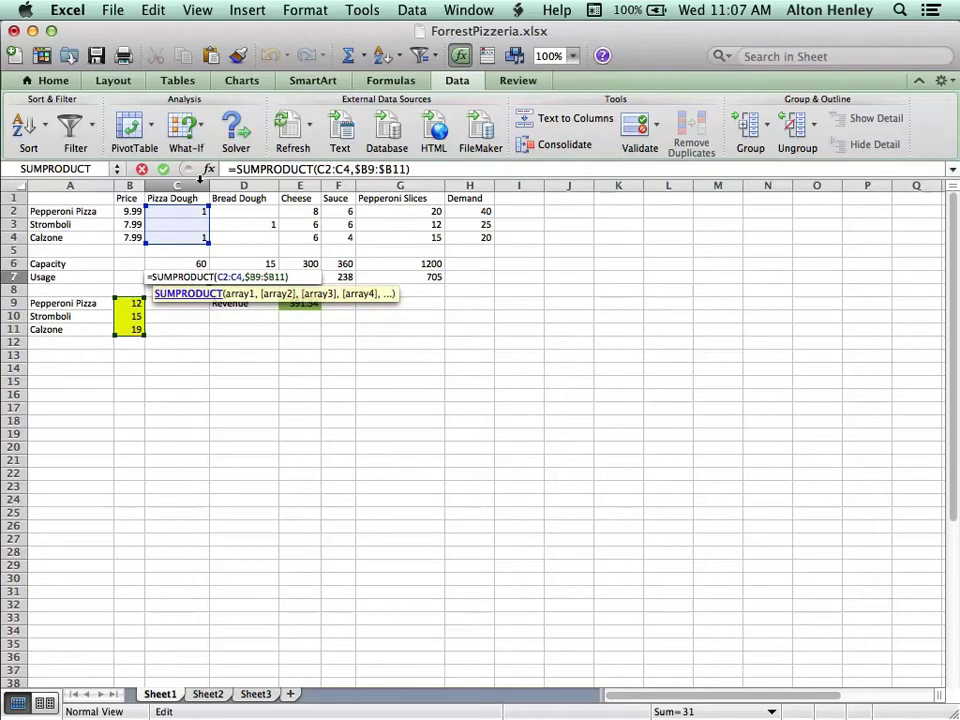
pyautogui.press('Escape')
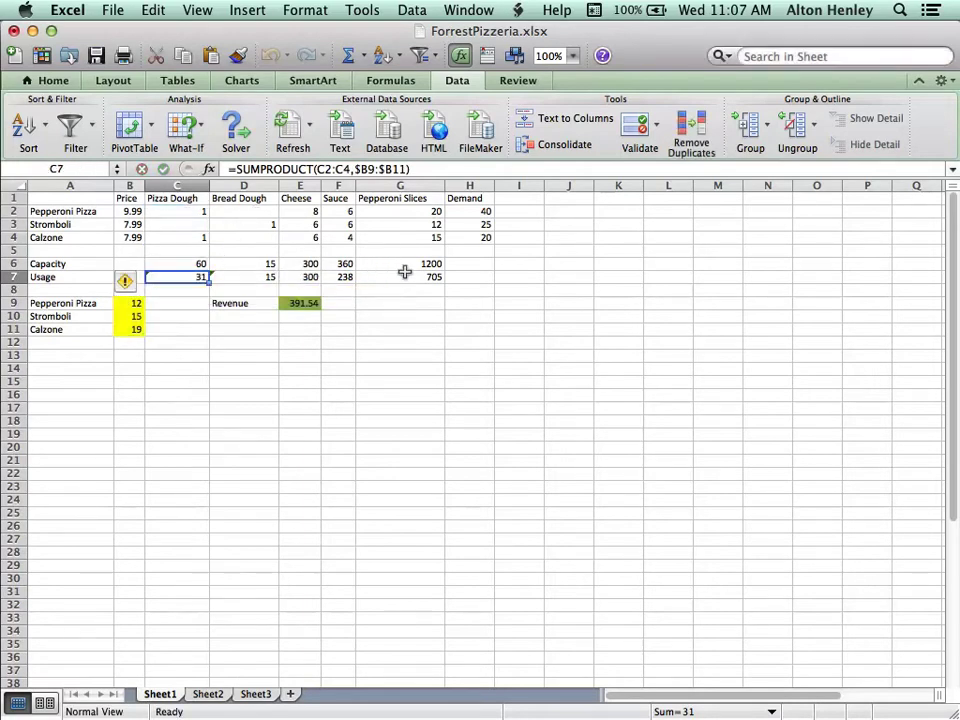
pyautogui.doubleClick(300, 304)
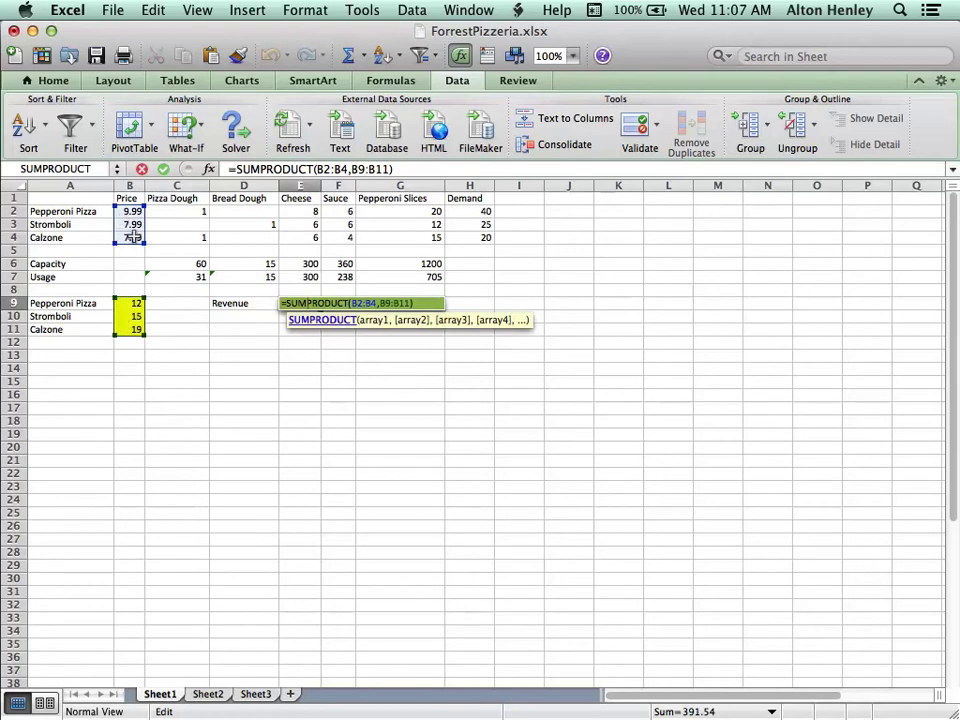
pyautogui.press('Return')
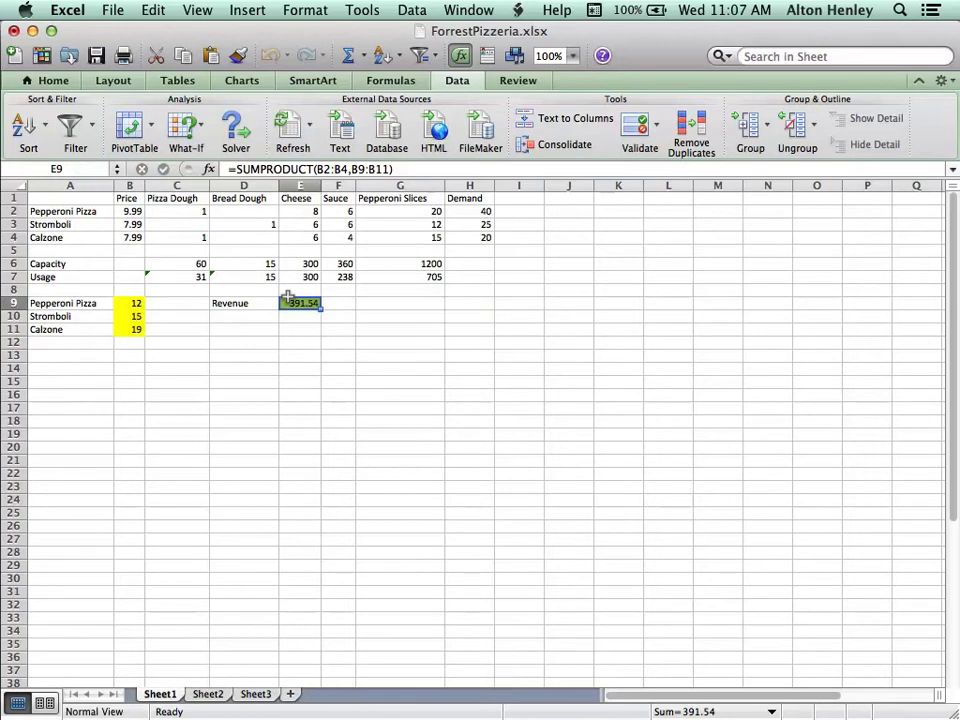
# Open Solver for the revenue cell E9 and review the integer and >= 0 constraints on B9:B11
pyautogui.click(232, 125)
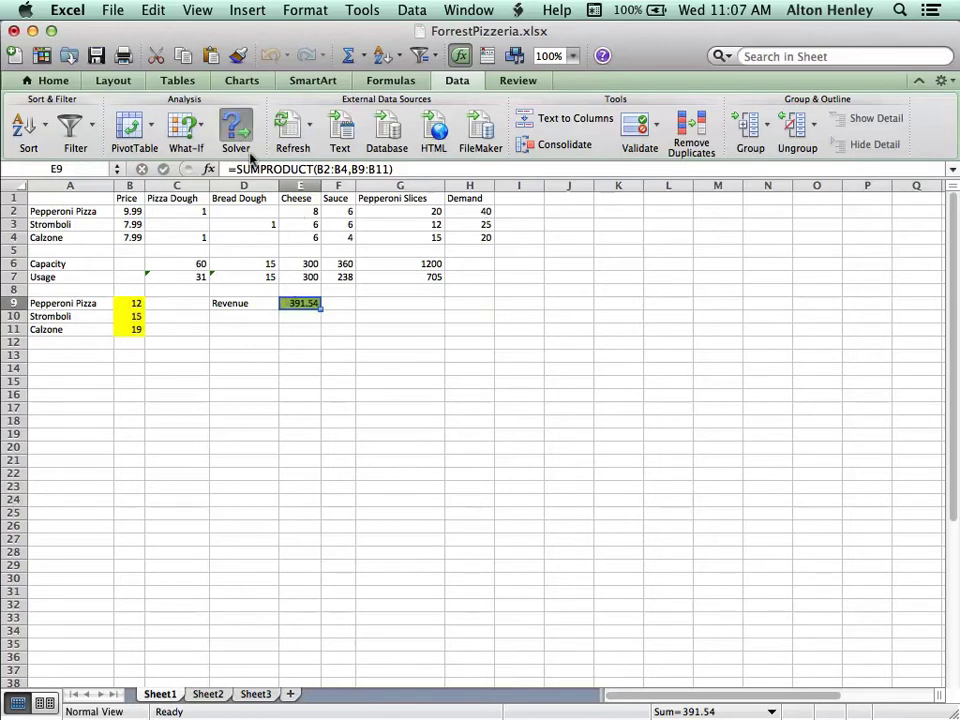
pyautogui.moveTo(429, 130); pyautogui.dragTo(689, 163)
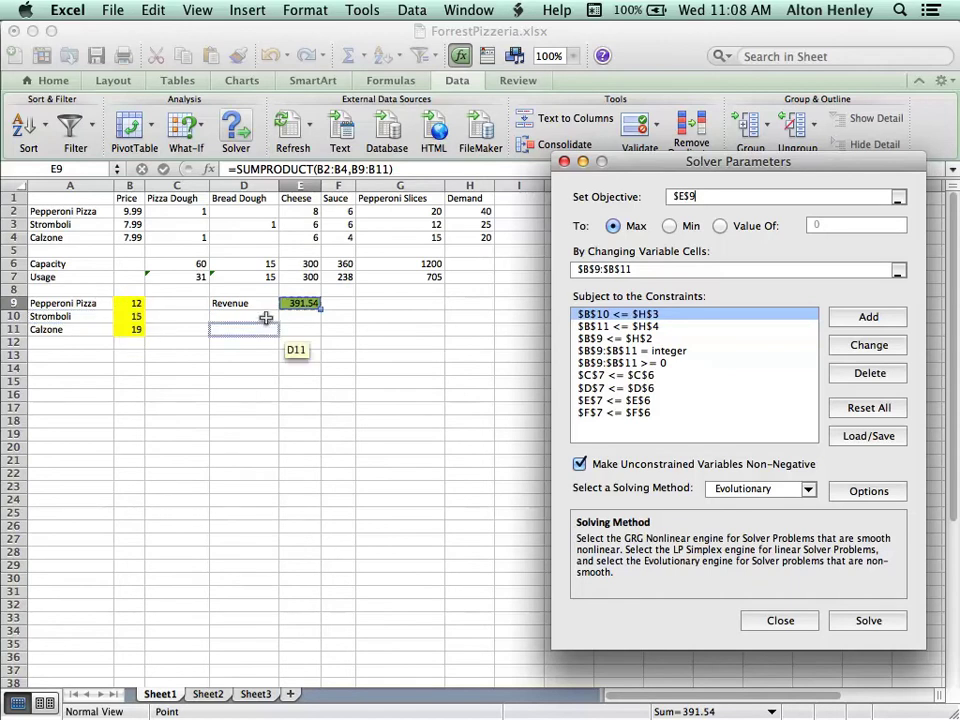
pyautogui.click(725, 350)
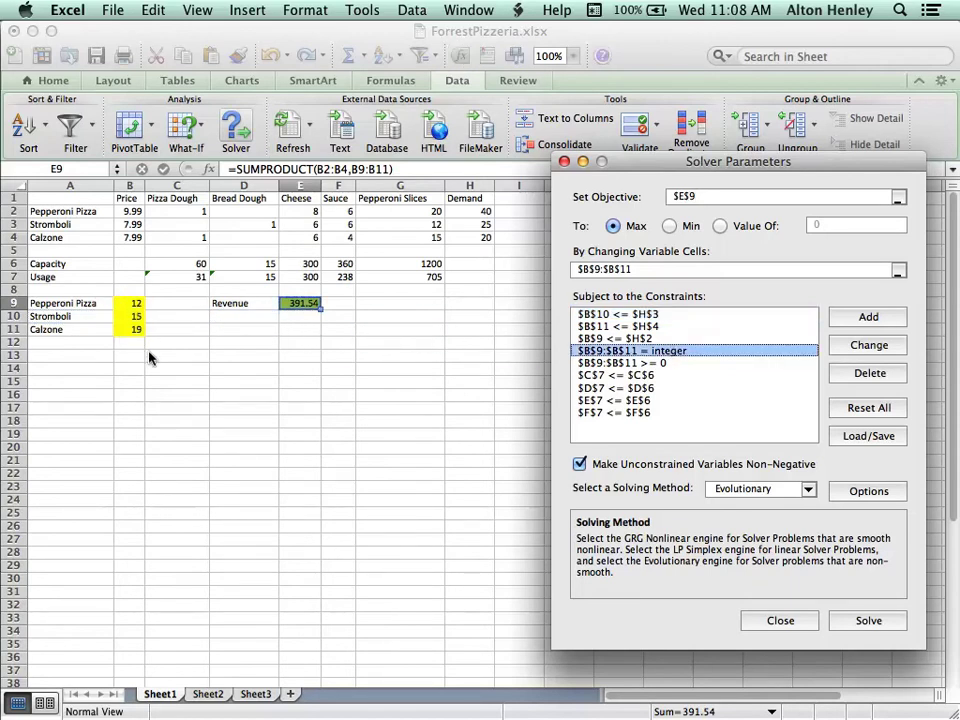
pyautogui.click(614, 362)
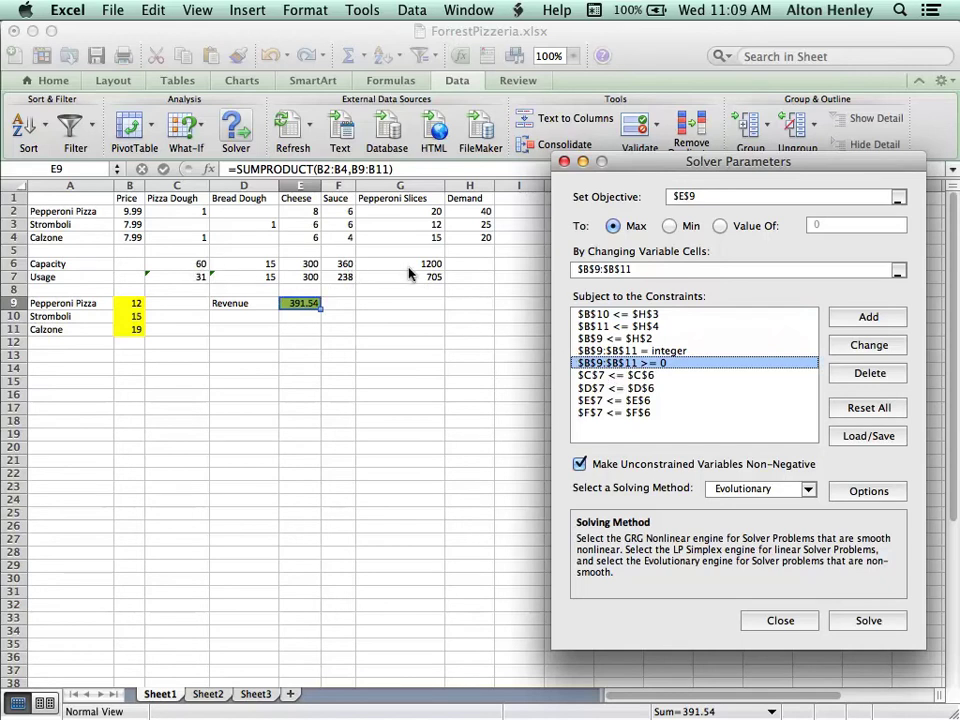
# Add a Solver constraint keeping the Pepperoni Slices usage in G7 <= the capacity in G6
pyautogui.click(866, 318)
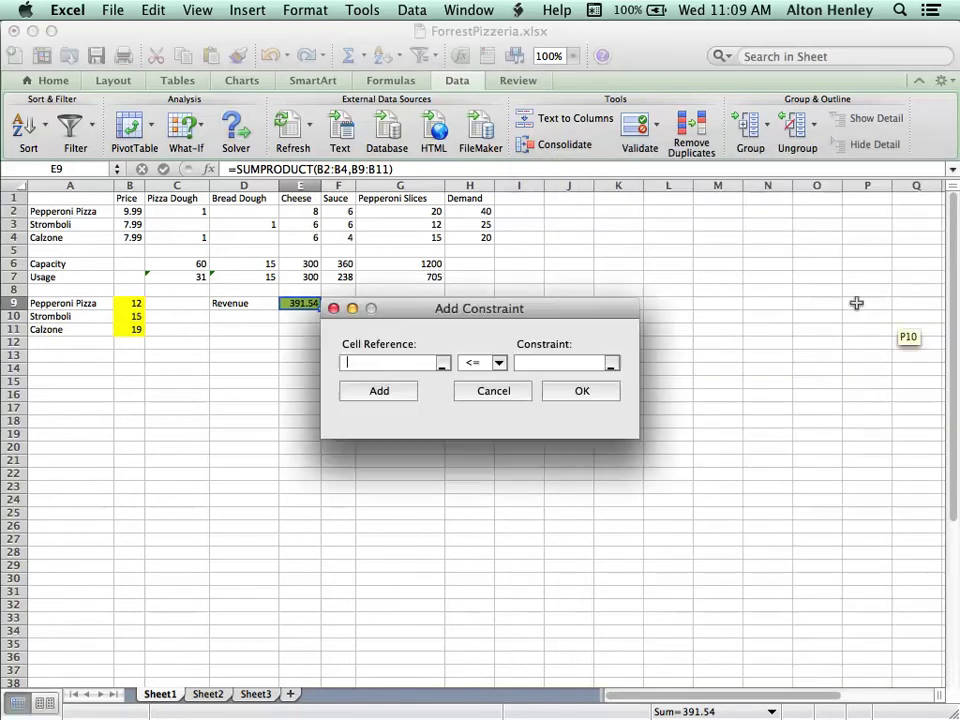
pyautogui.click(420, 274)
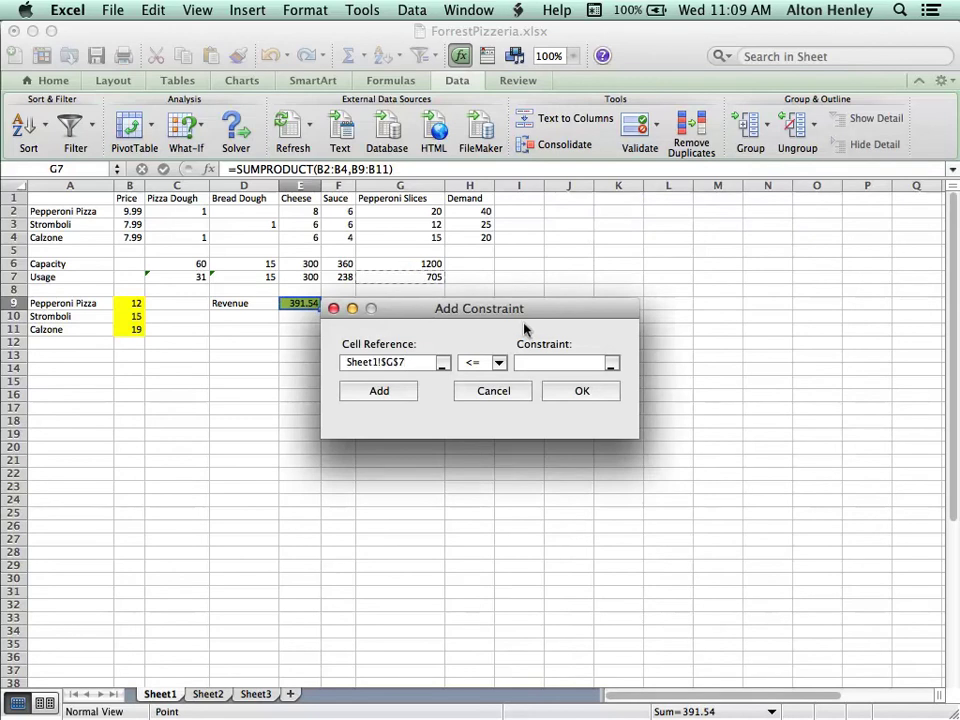
pyautogui.click(536, 362)
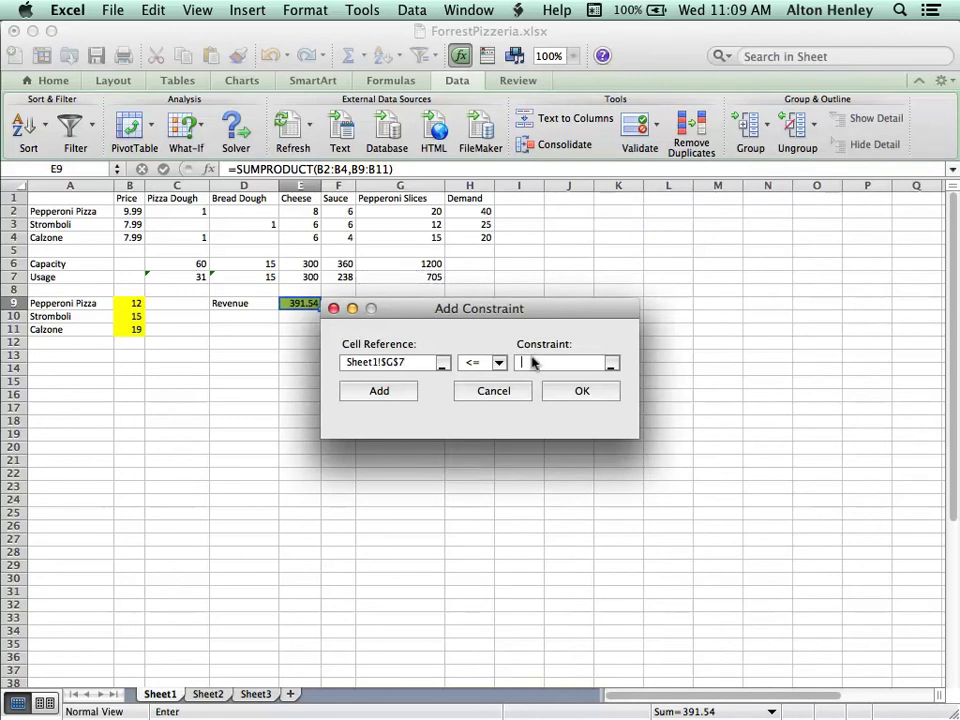
pyautogui.click(410, 262)
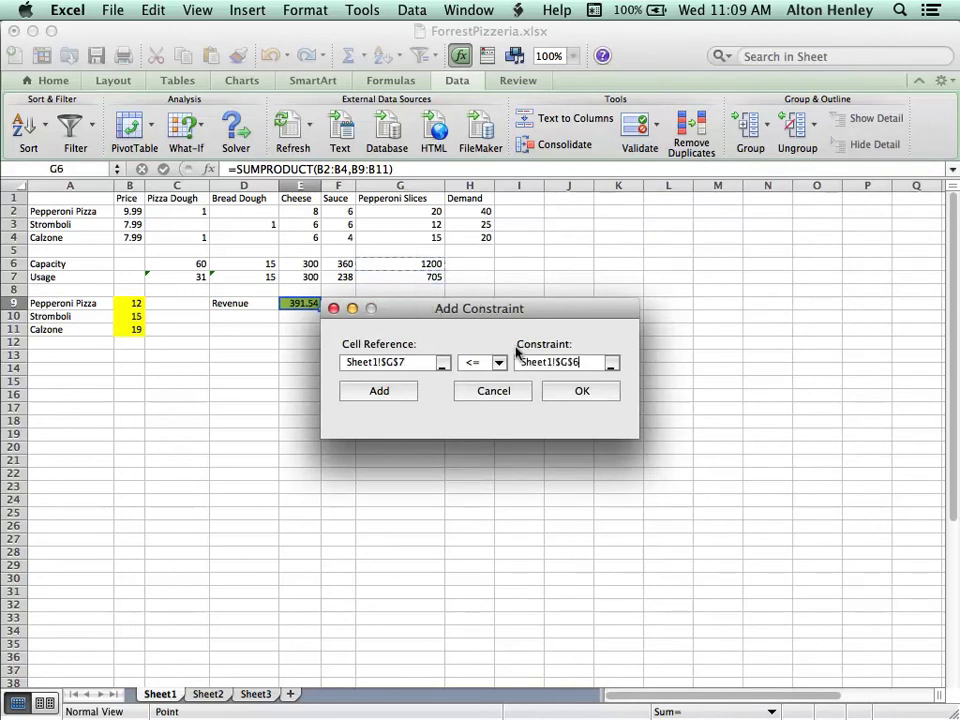
pyautogui.click(565, 391)
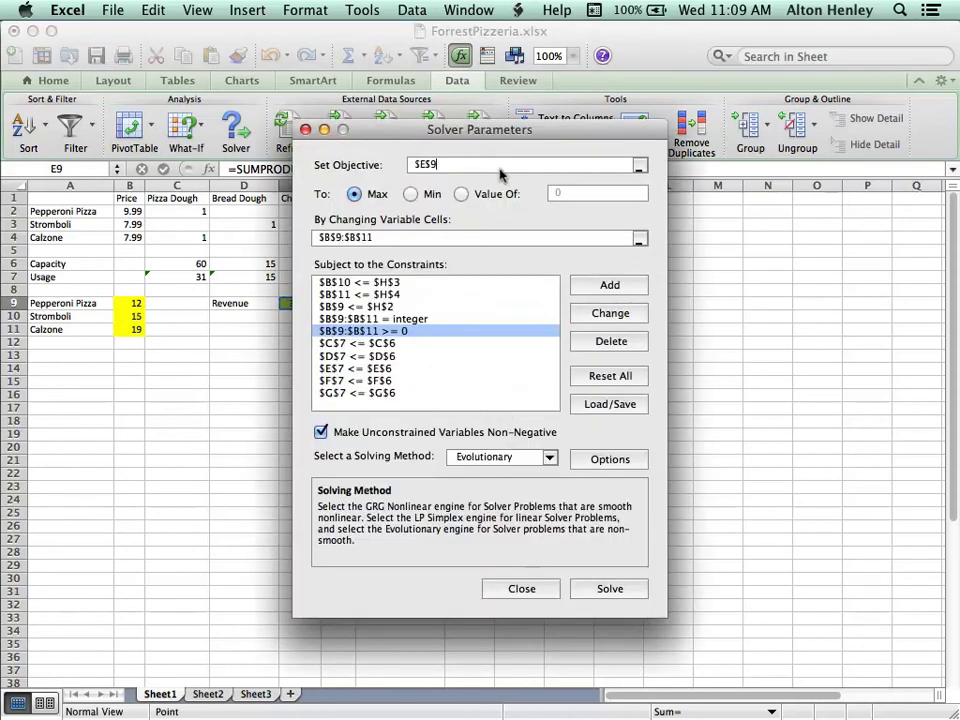
# Set the Solver solving method to GRG Nonlinear
pyautogui.moveTo(486, 135); pyautogui.dragTo(689, 117)
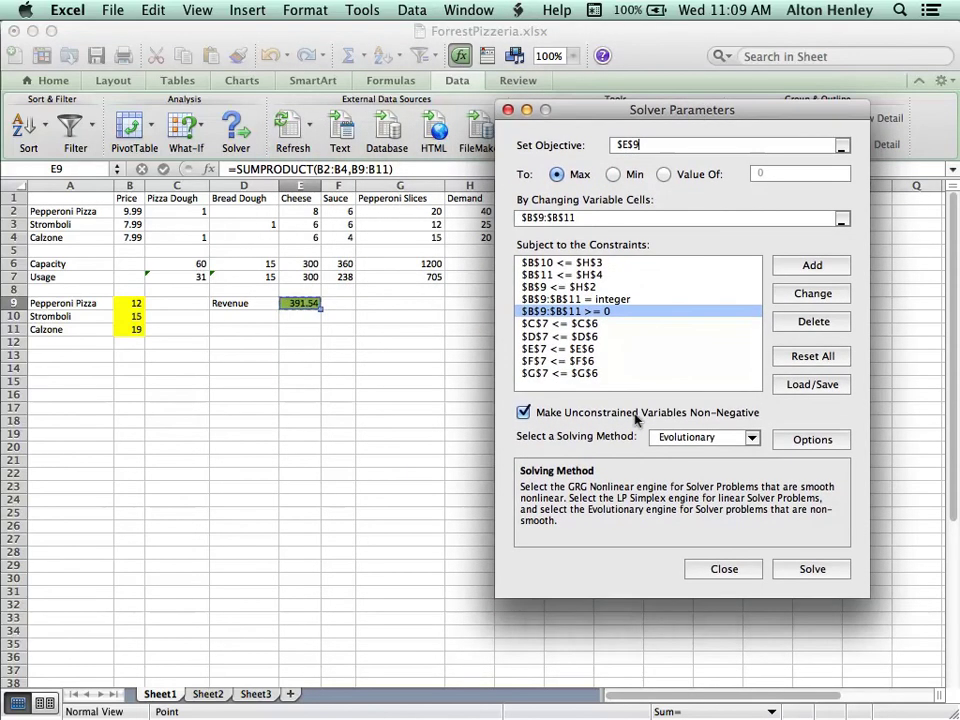
pyautogui.click(720, 438)
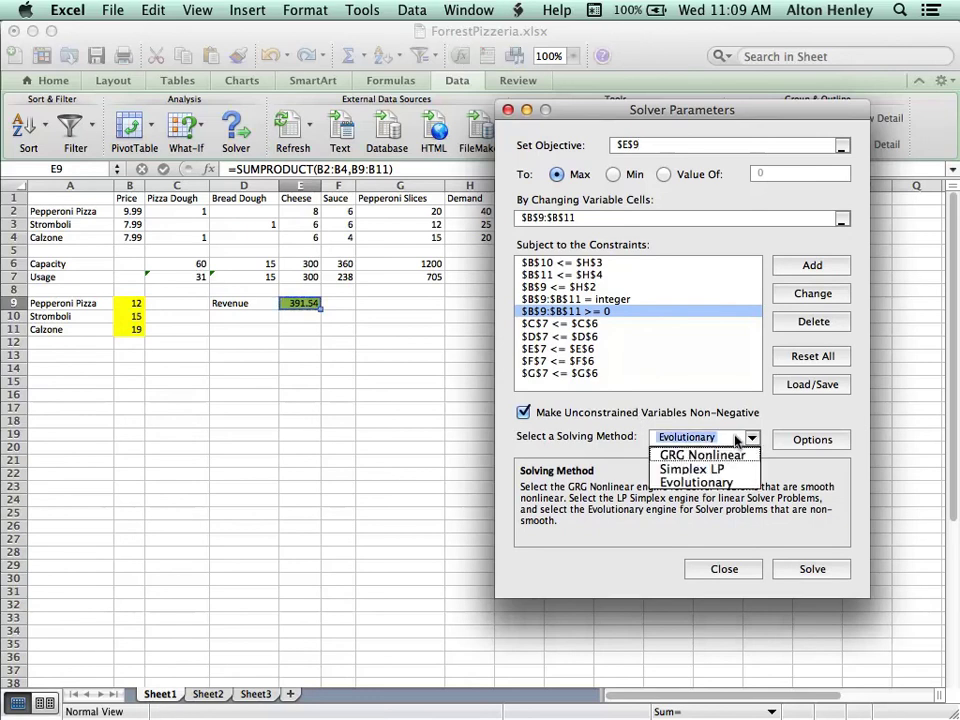
pyautogui.click(728, 514)
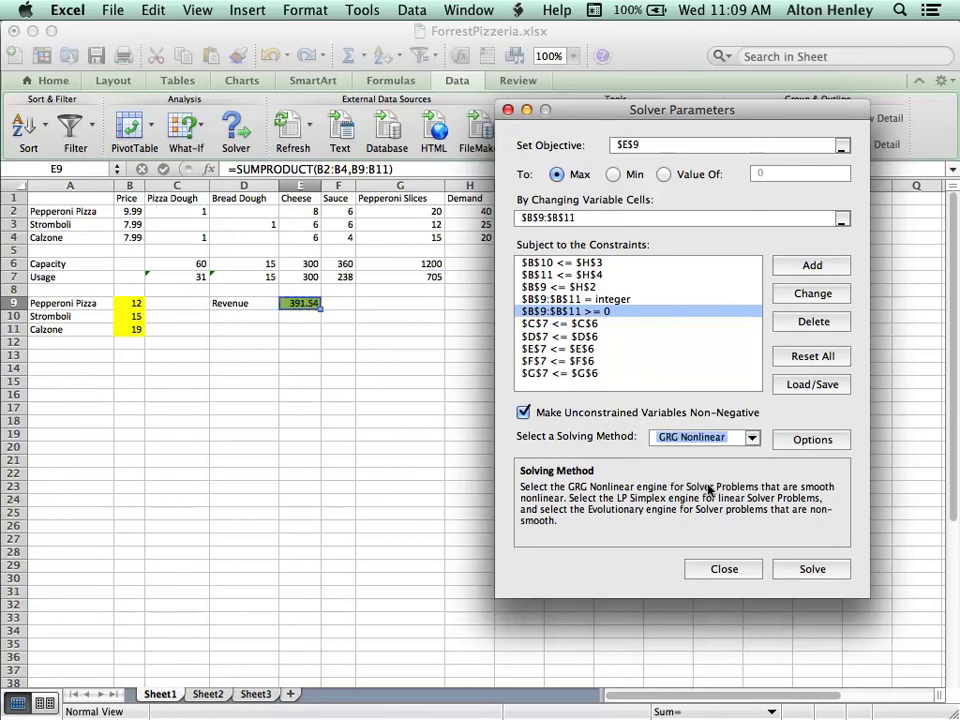
# Run Solver on the revenue model and keep the Solver solution in the sheet
pyautogui.click(800, 568)
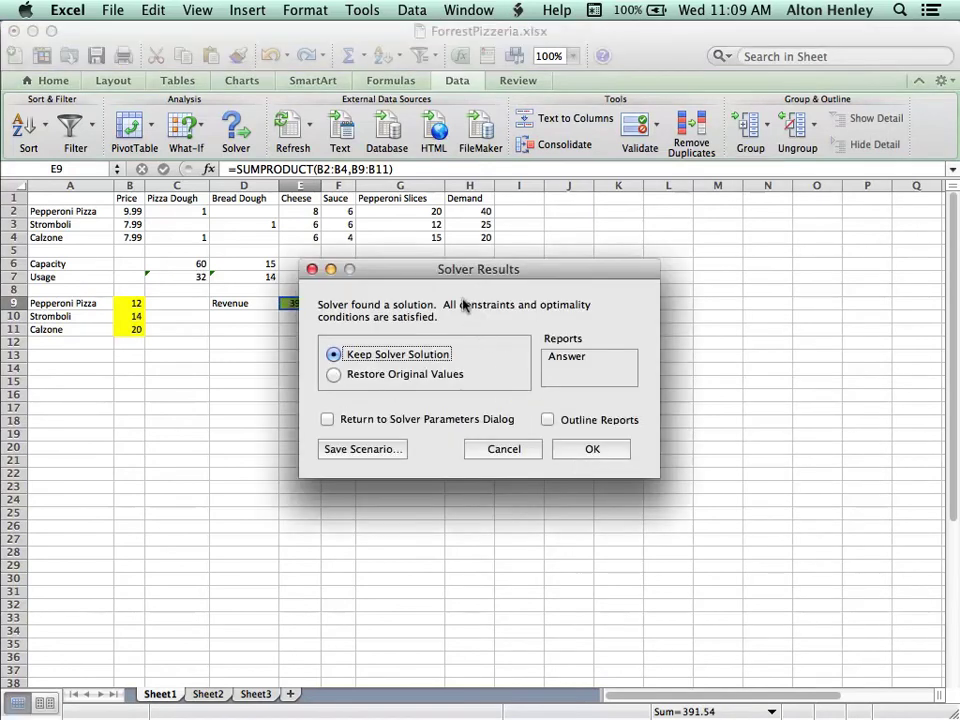
pyautogui.moveTo(466, 269); pyautogui.dragTo(609, 299)
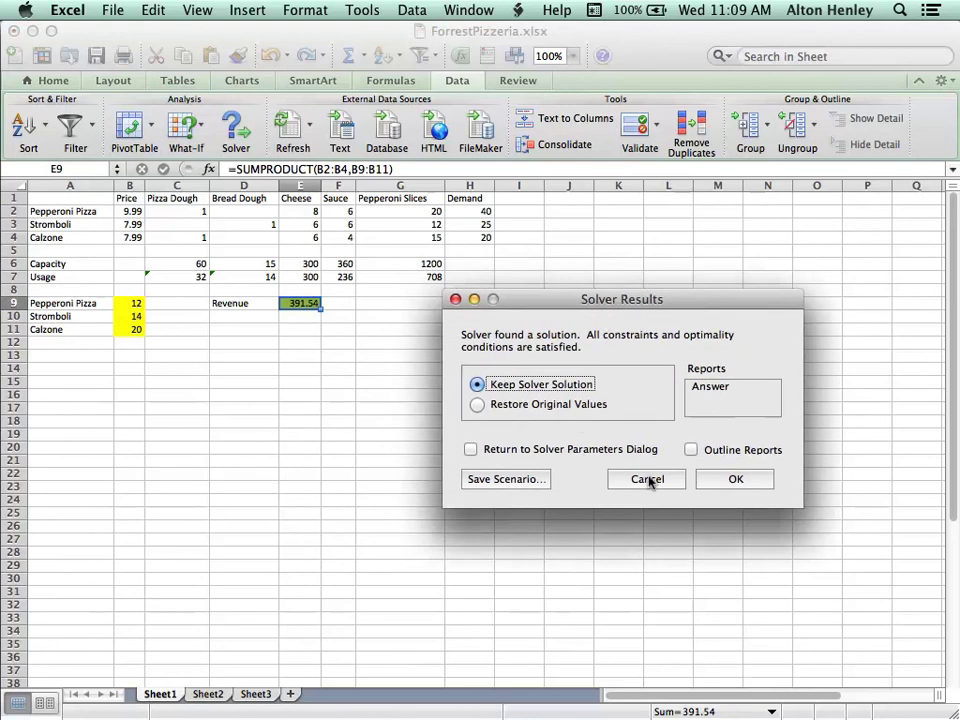
pyautogui.click(721, 480)
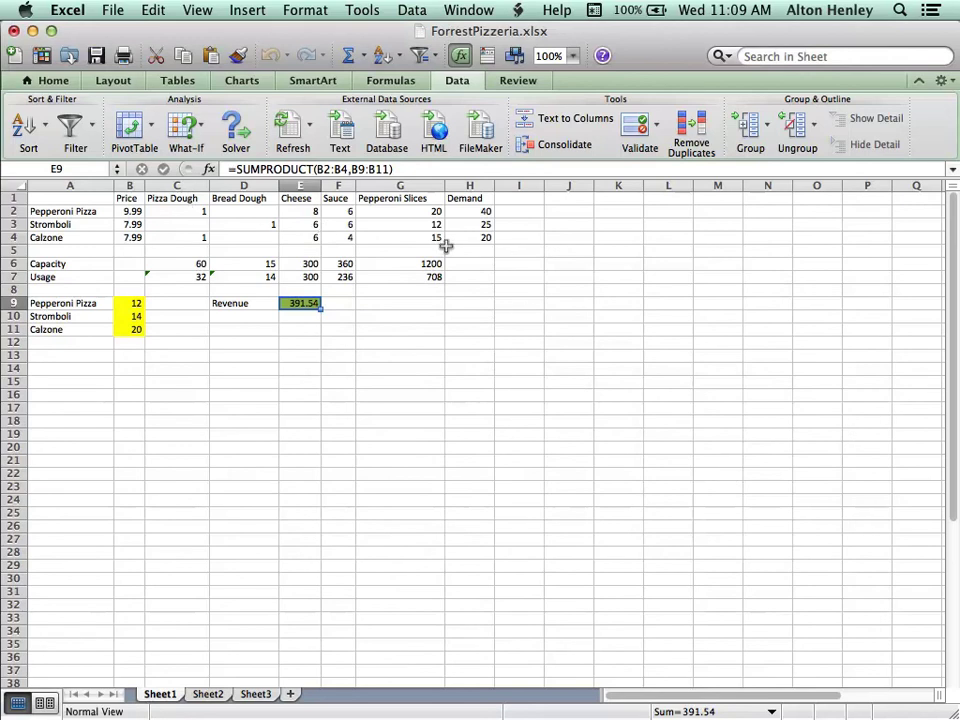
# Reopen Solver to review the solving methods and the non-negative option, and close it without solving
pyautogui.click(240, 133)
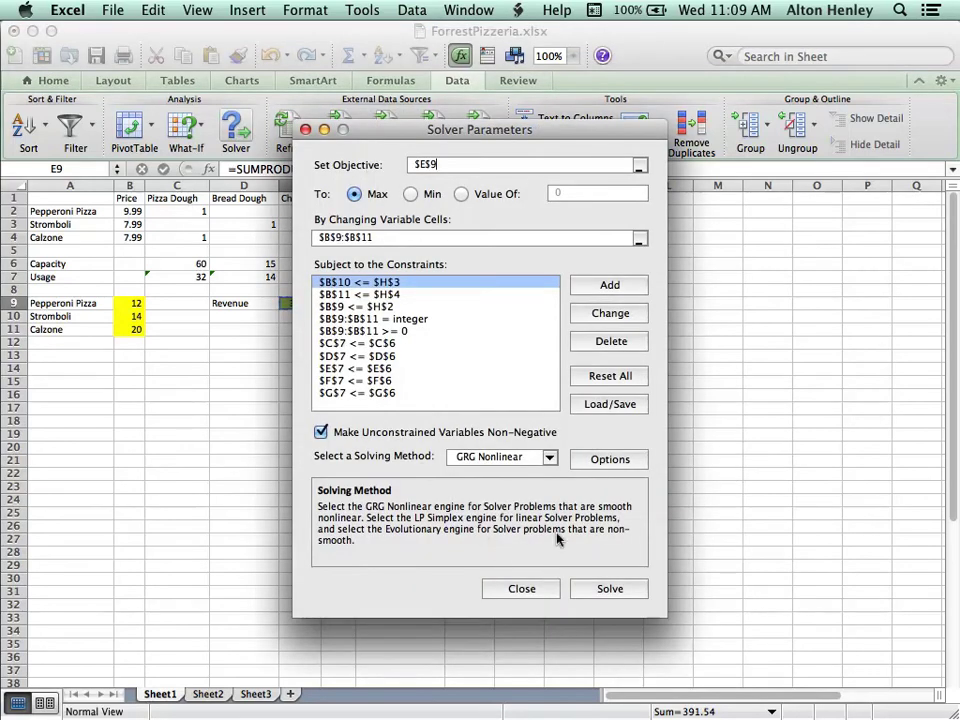
pyautogui.click(549, 457)
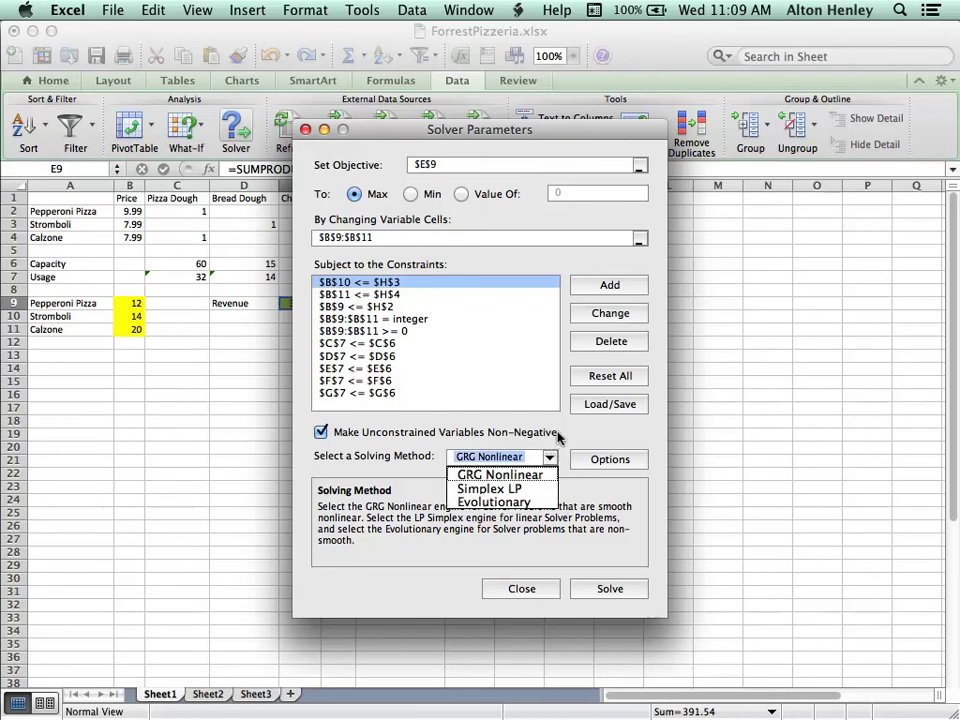
pyautogui.click(395, 432)
pyautogui.click(395, 432)
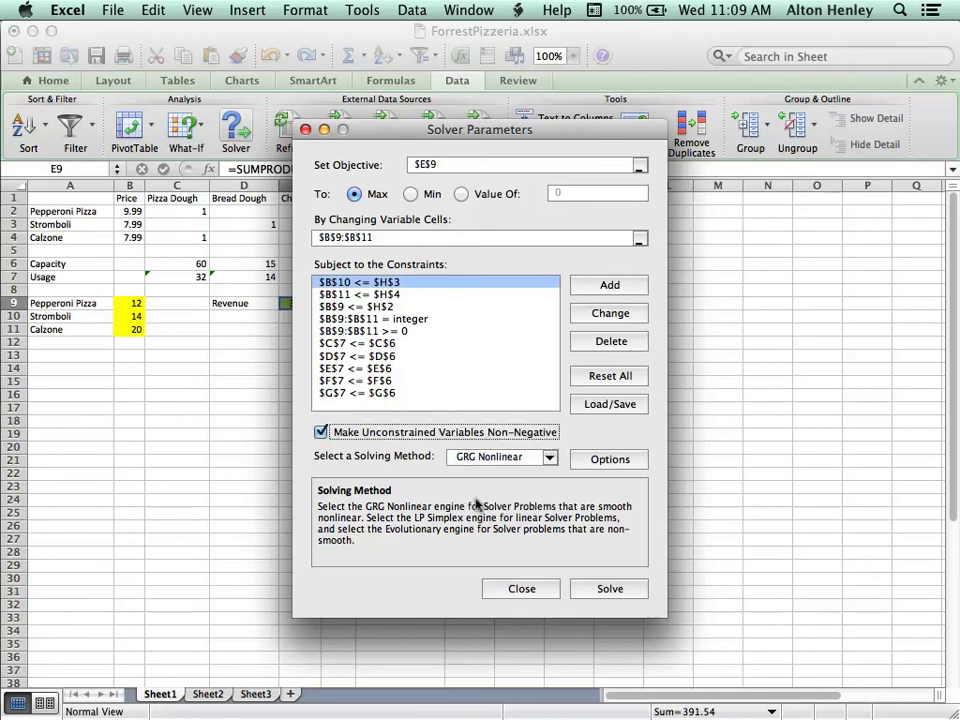
pyautogui.click(548, 590)
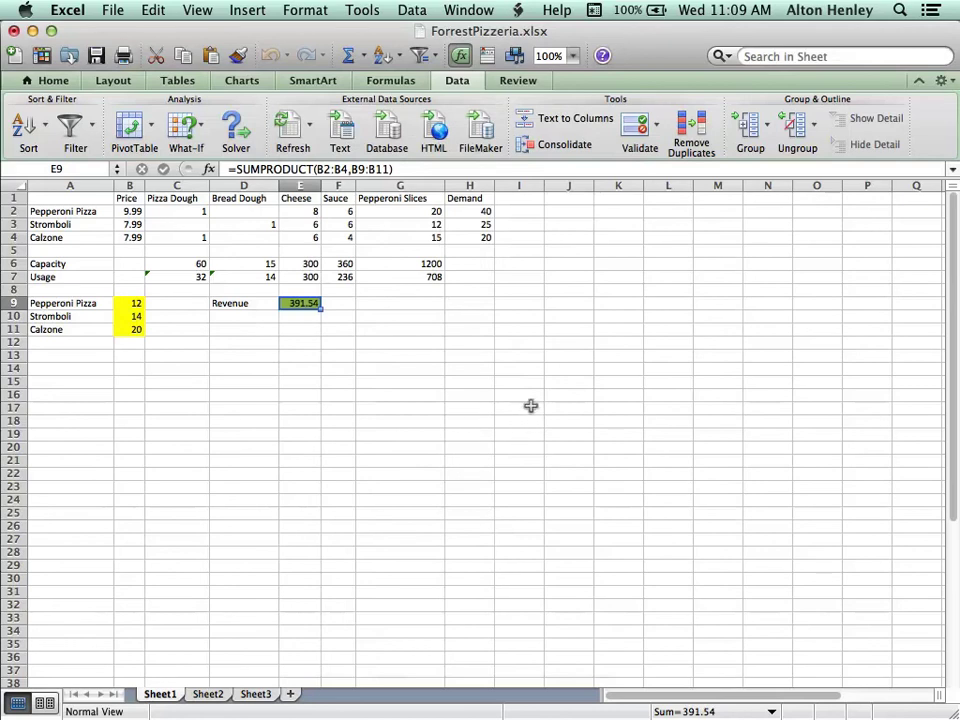
pyautogui.press('super+Tab')
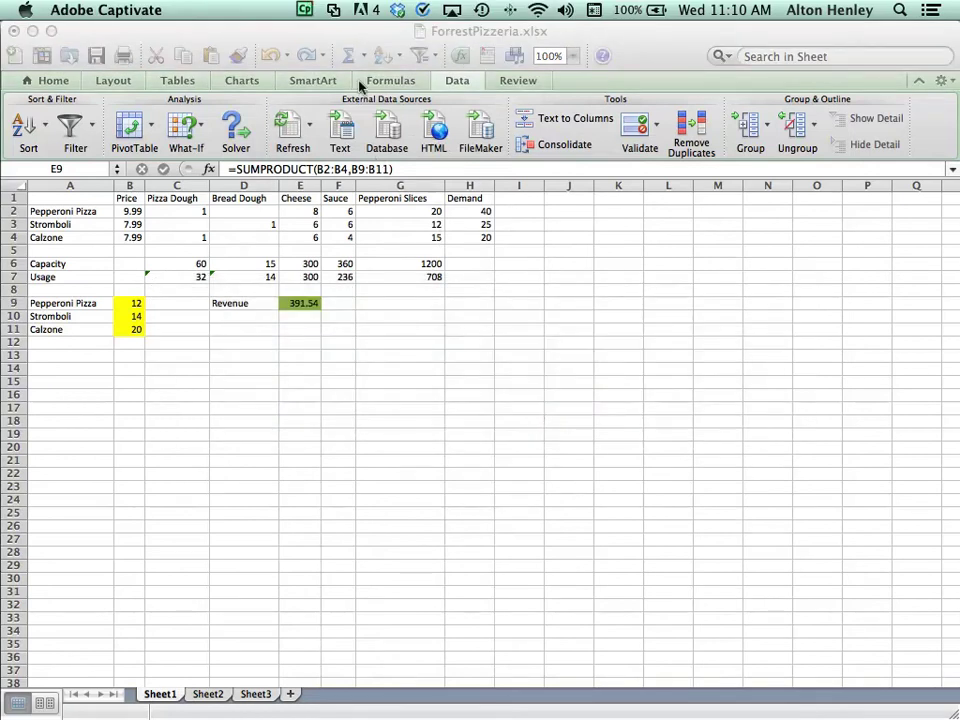